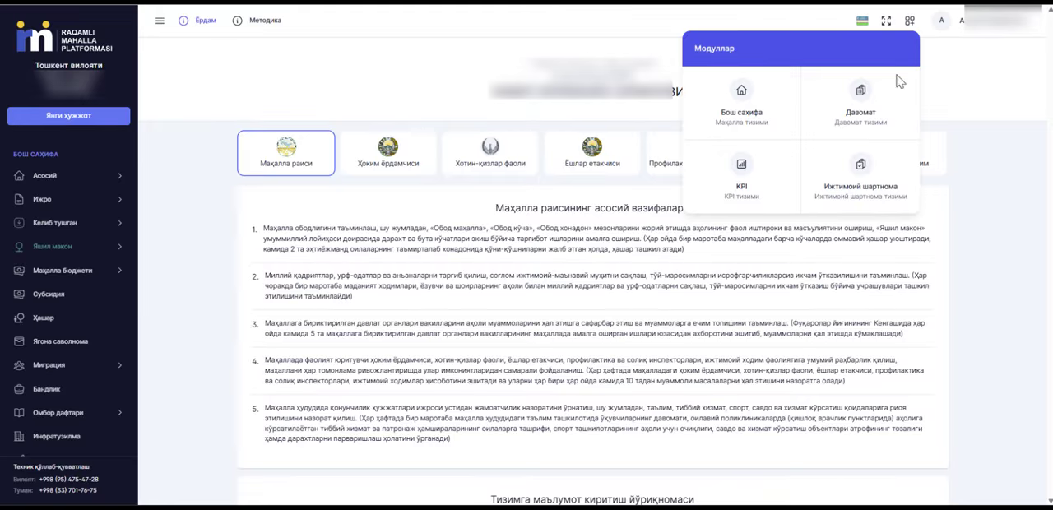
Start a new contract in the Ижтимоий шартнома module and fill in the citizen's personal identification number (Пинфл).
left_click(860, 175)
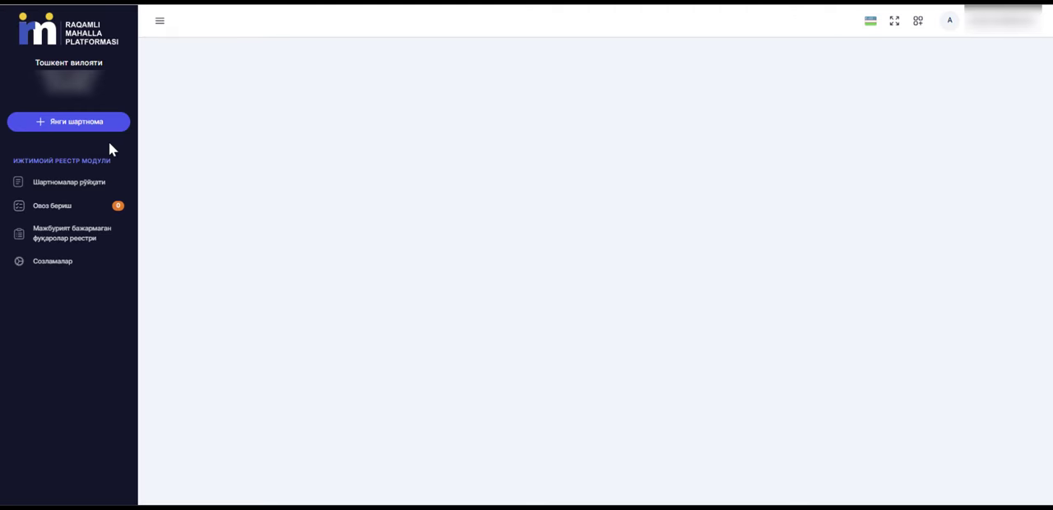
left_click(64, 125)
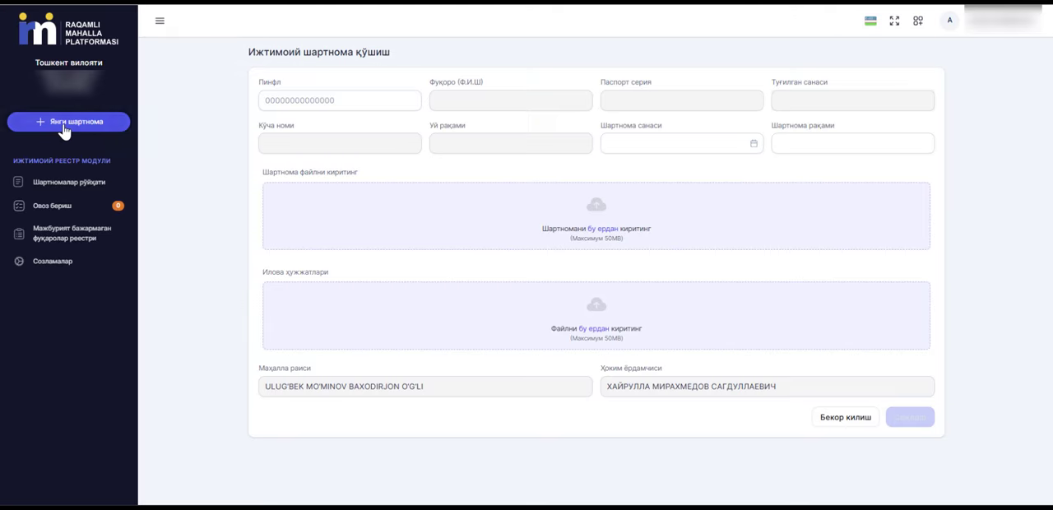
left_click(268, 100)
key("ctrl+v")
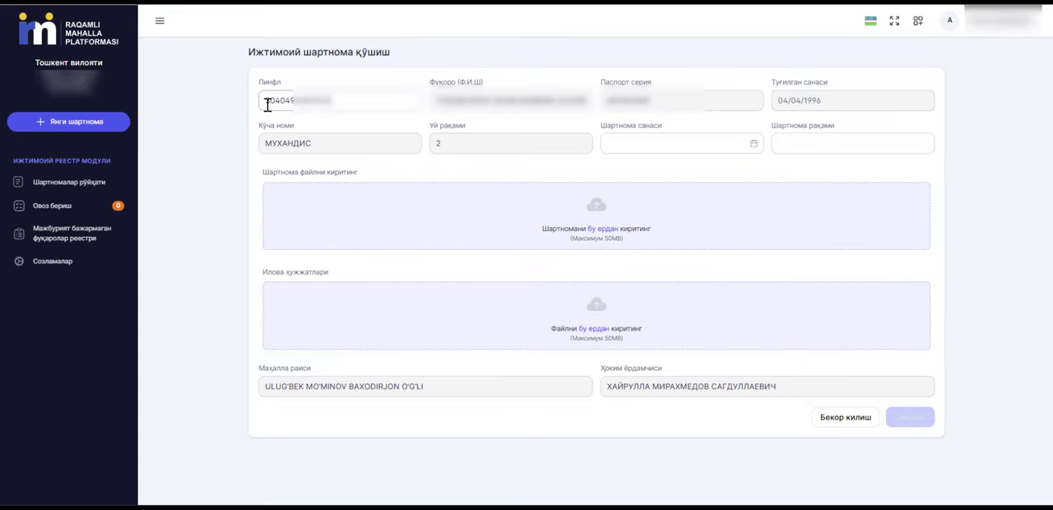
Set the contract date (Шартнома санаси) to 07/01/2025 and the contract number (Шартнома рақами) to 12.
left_click(629, 145)
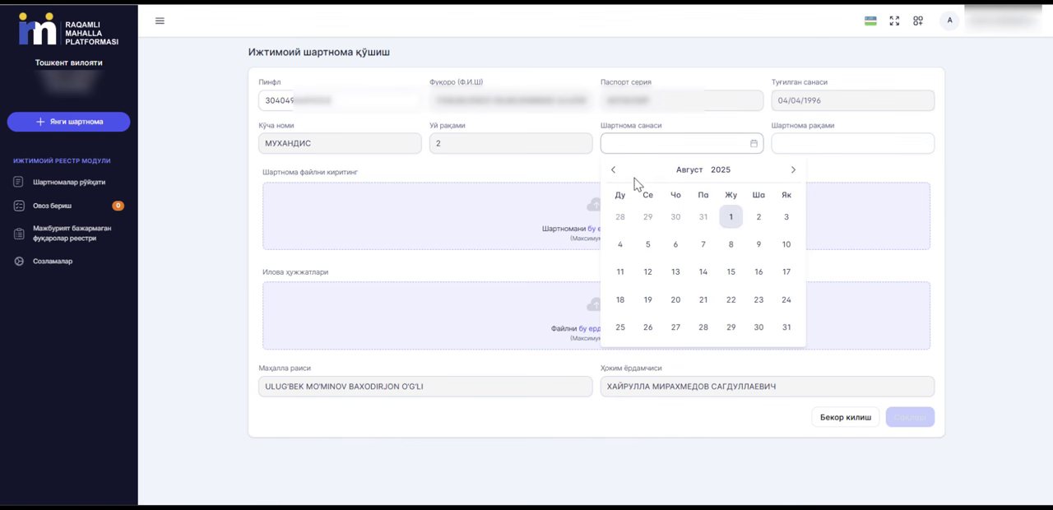
left_click(614, 169)
left_click(648, 216)
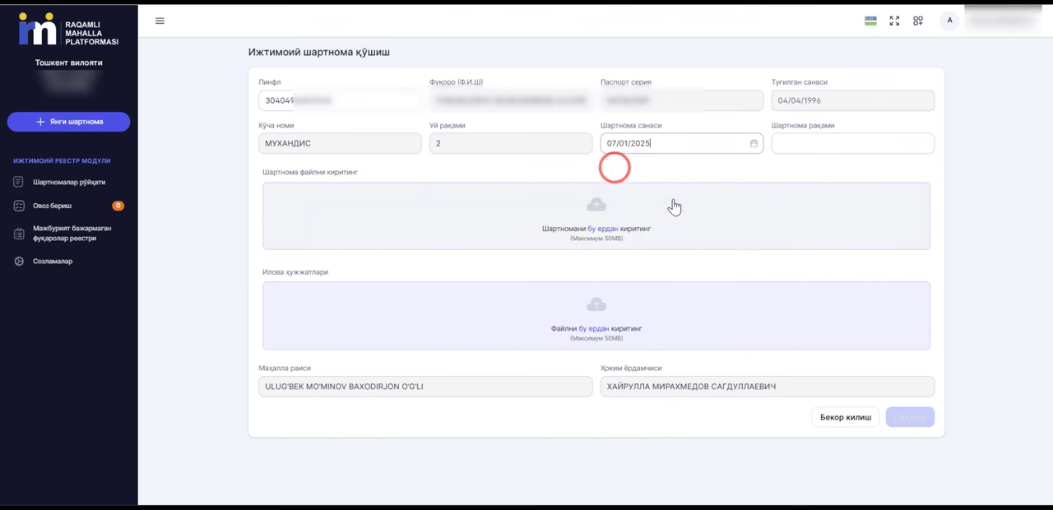
left_click(788, 149)
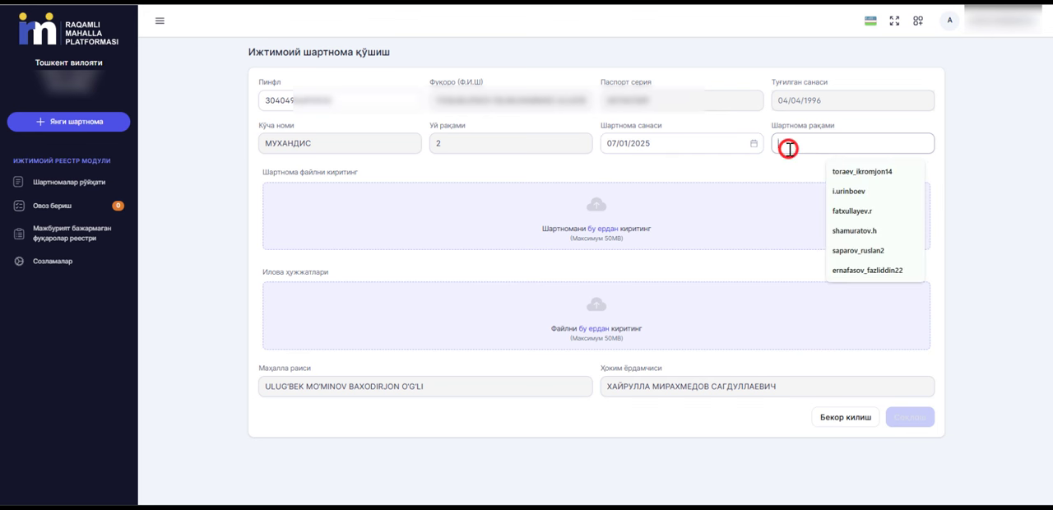
type("12")
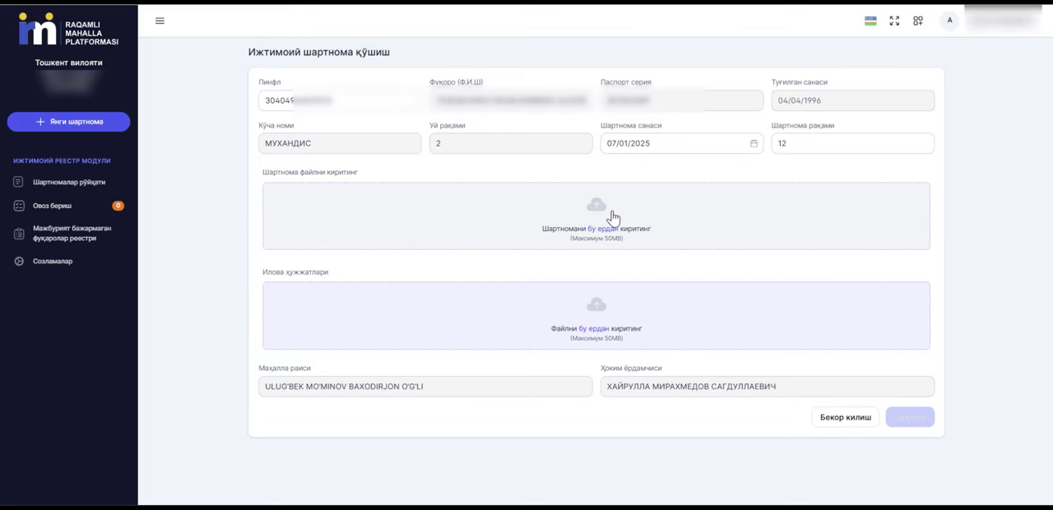
Attach the PDF "Ijtimoiy shartnoma hujjati" as the contract file and save the new contract.
left_click(613, 217)
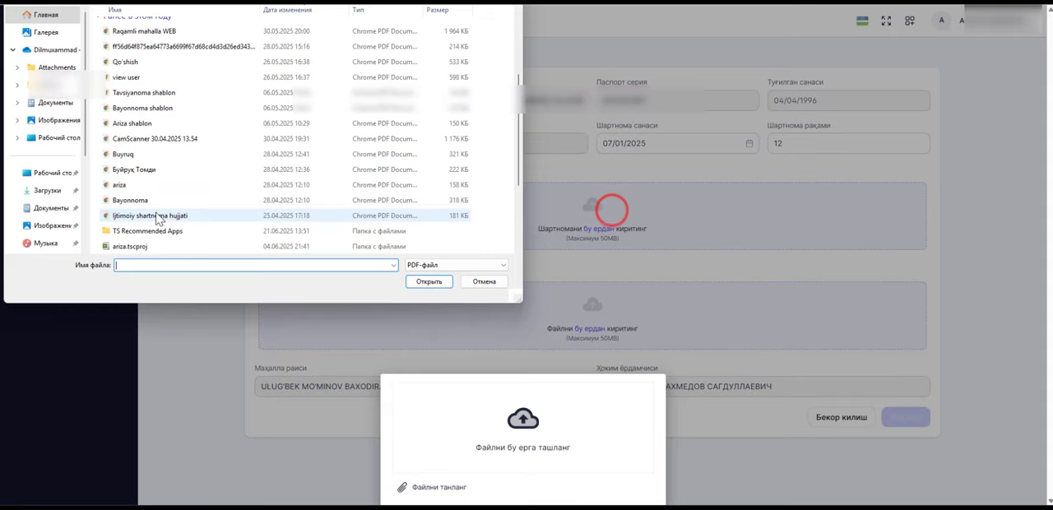
left_click(152, 214)
left_click(426, 281)
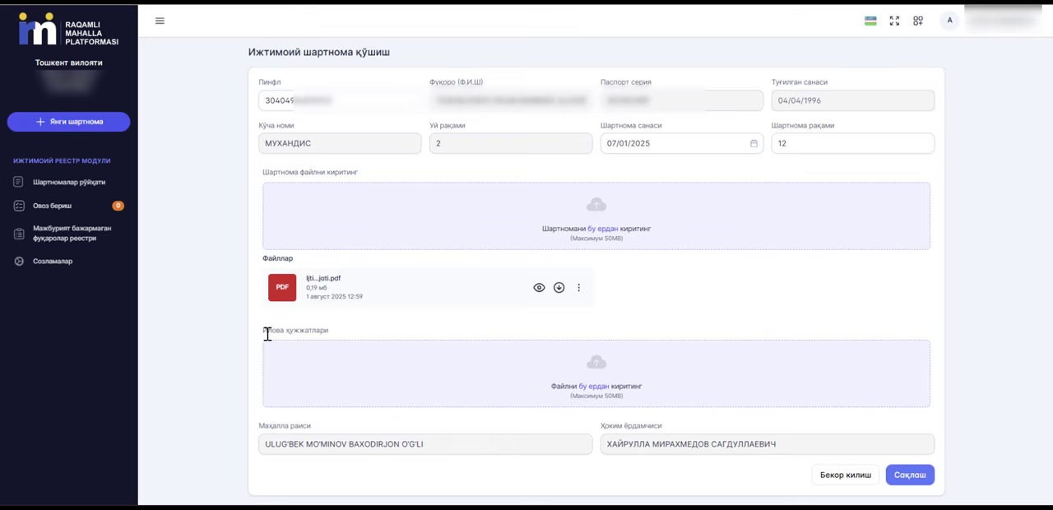
left_click_drag(264, 331, 338, 332)
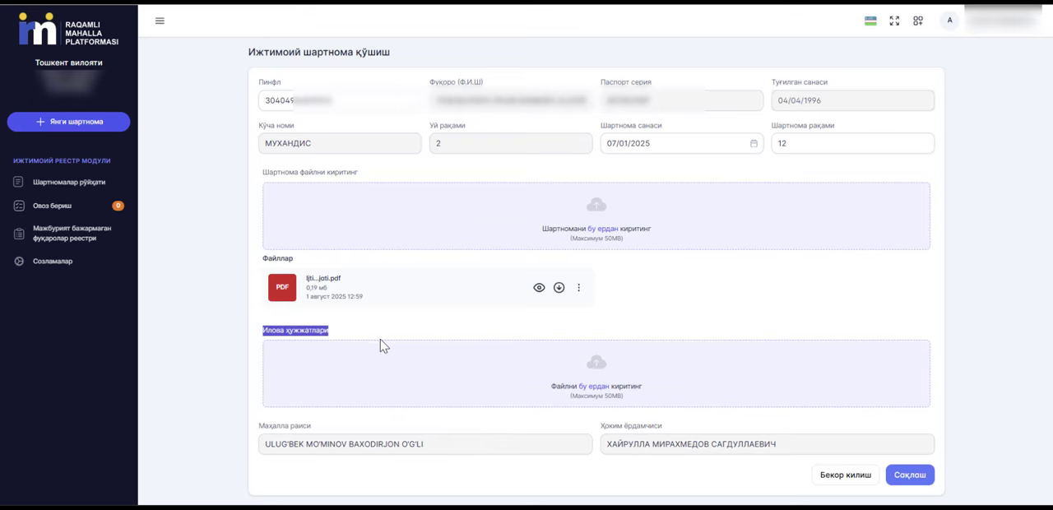
left_click(909, 476)
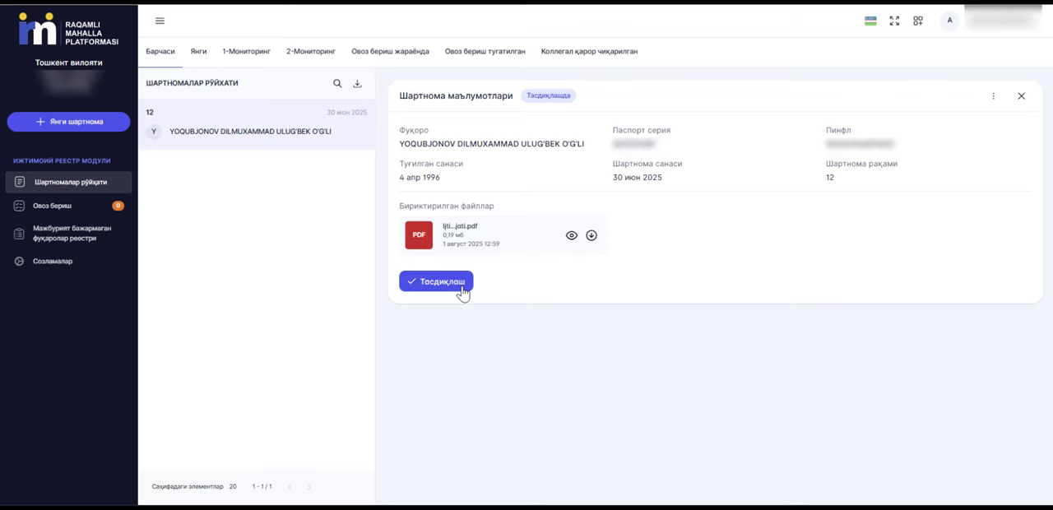
Approve contract 12 (Тасдиқлаш) and confirm moving it from draft to active status.
left_click(993, 95)
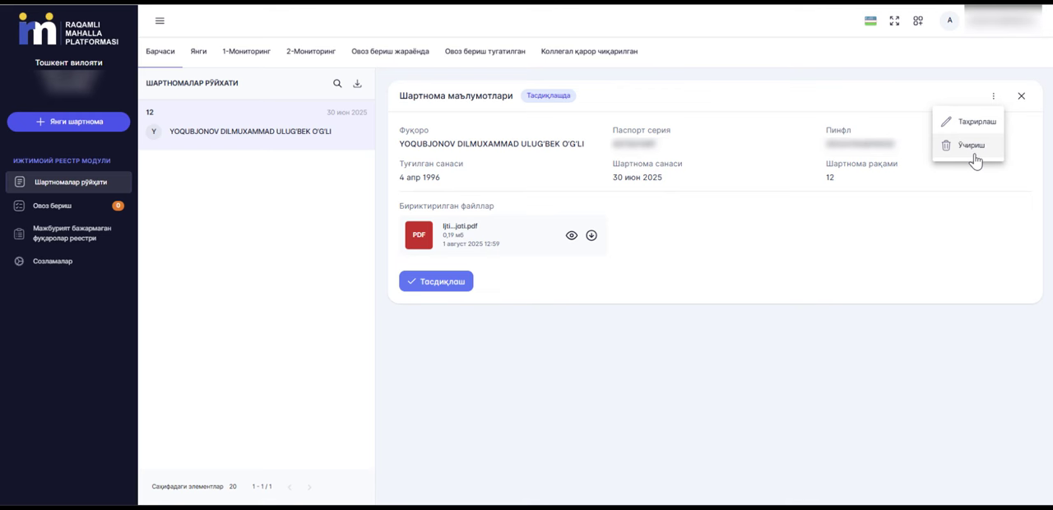
left_click(443, 286)
left_click(442, 282)
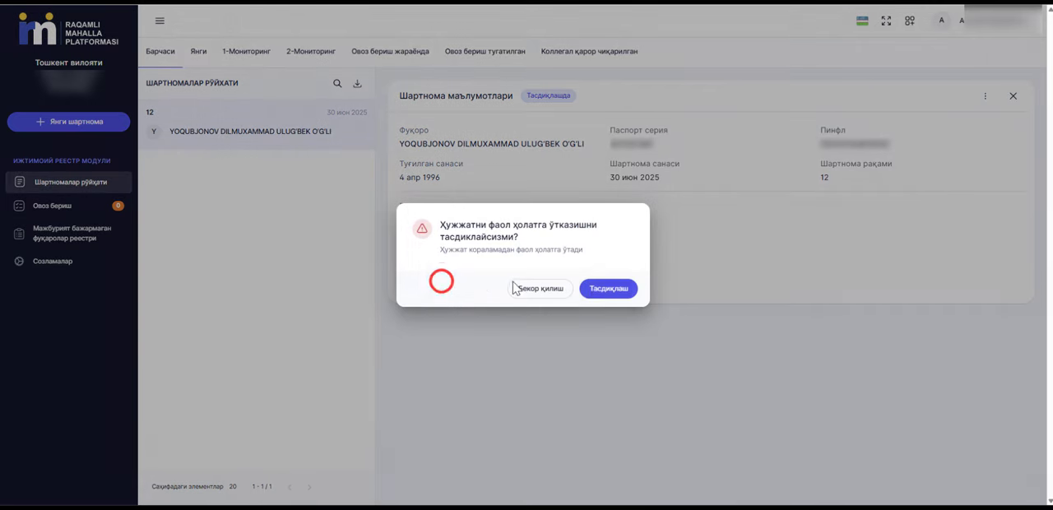
left_click(594, 290)
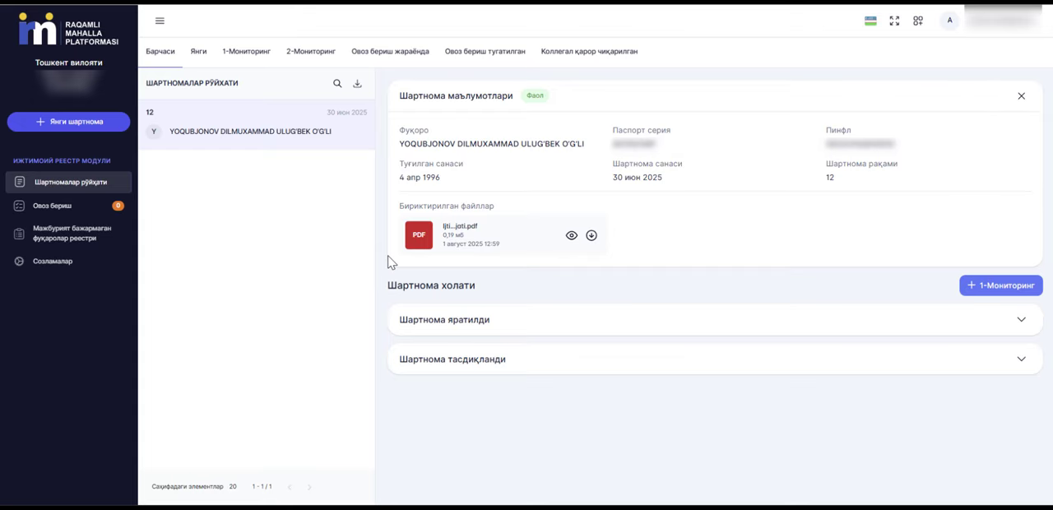
Fill in a 1-Мониторинг record with status Бажарилди, monitoring date 01 Авг. 2025 and the comment "Изоҳ".
left_click(992, 288)
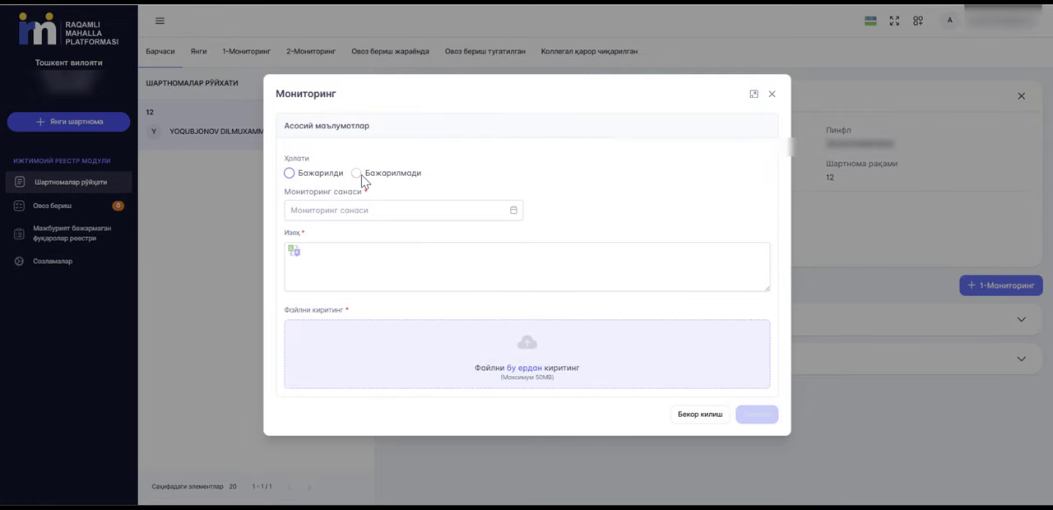
left_click(289, 174)
left_click(315, 208)
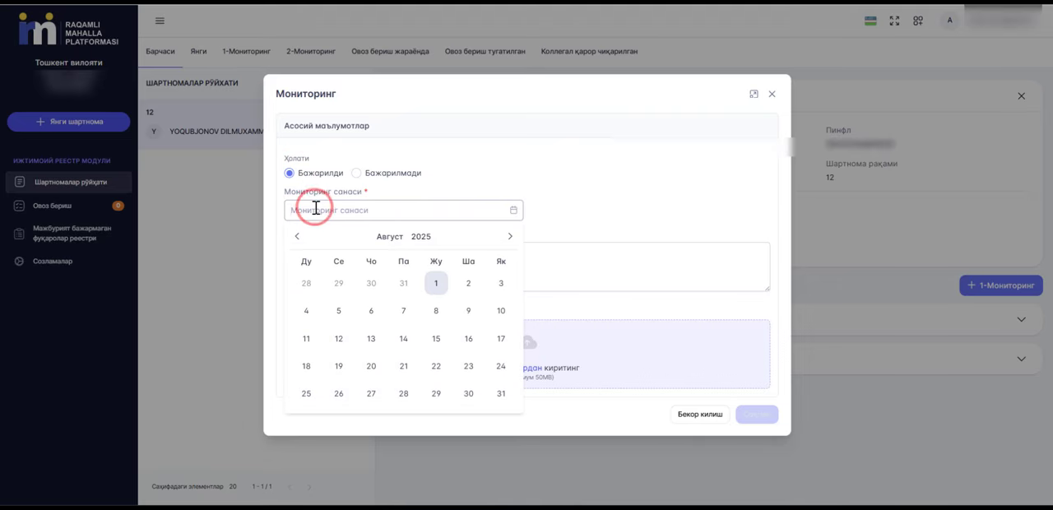
left_click(436, 285)
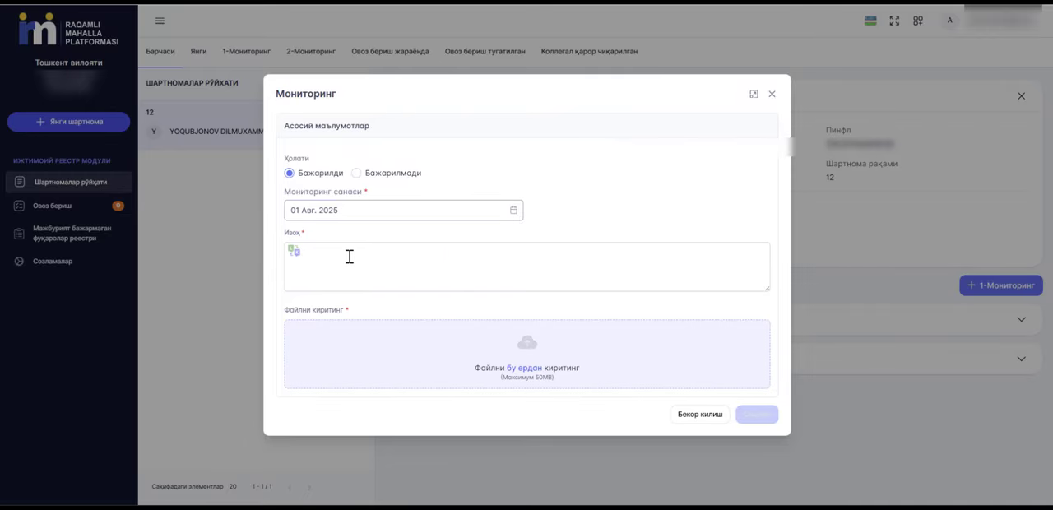
left_click(296, 232)
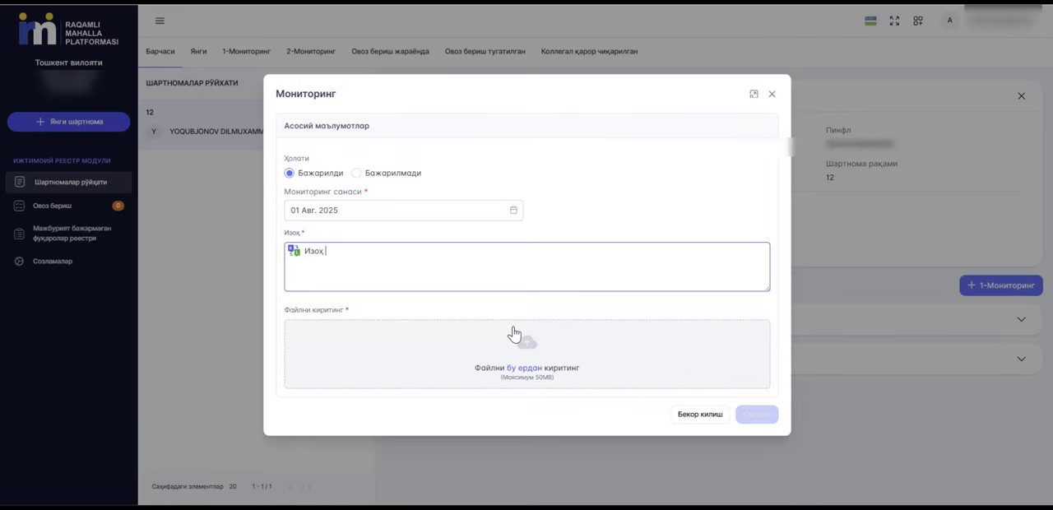
Attach the image img20250726_09200530 to the monitoring record and save it.
left_click(506, 342)
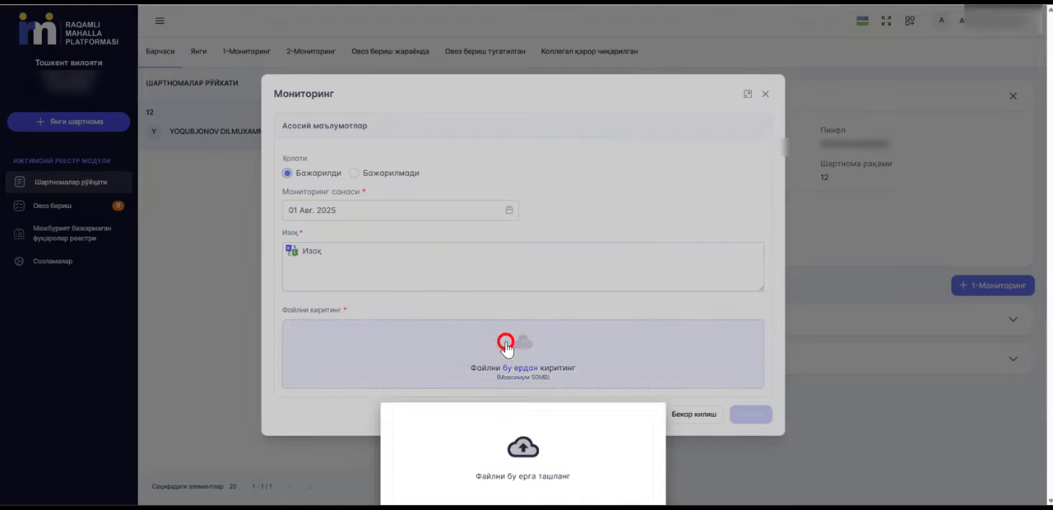
left_click(149, 216)
left_click(429, 281)
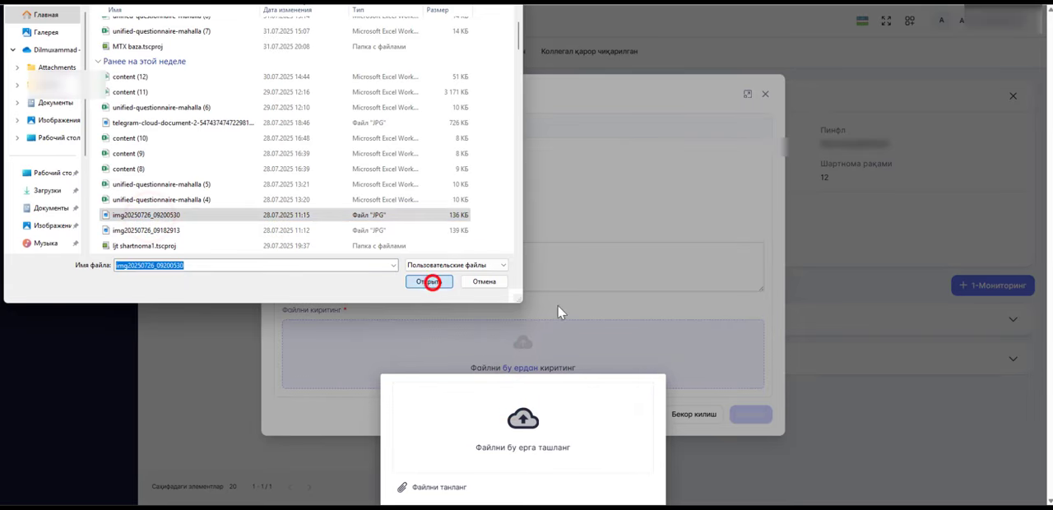
left_click(757, 444)
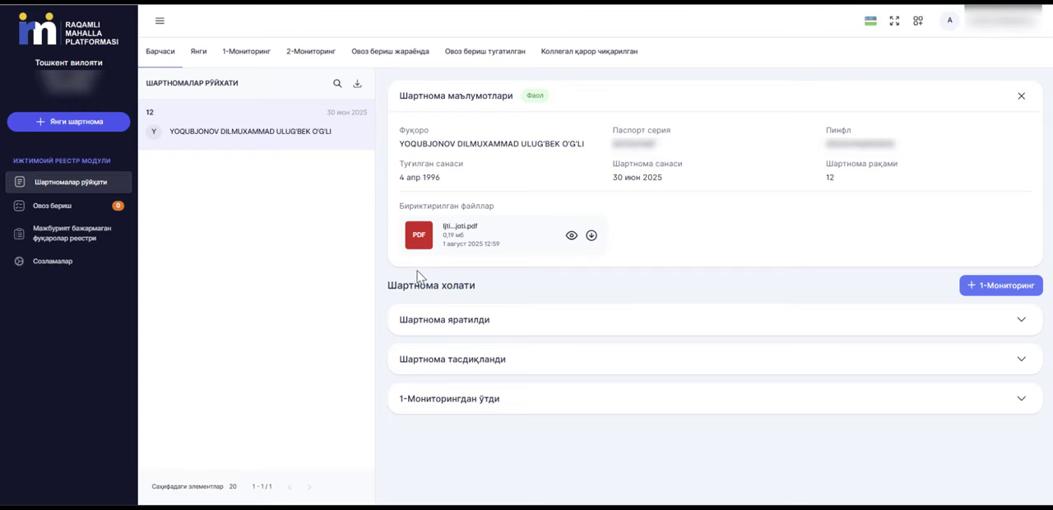
Review the stages under Шартнома холати and view the details of the 1-Мониторингдан ўтди entry.
left_click_drag(387, 284, 476, 285)
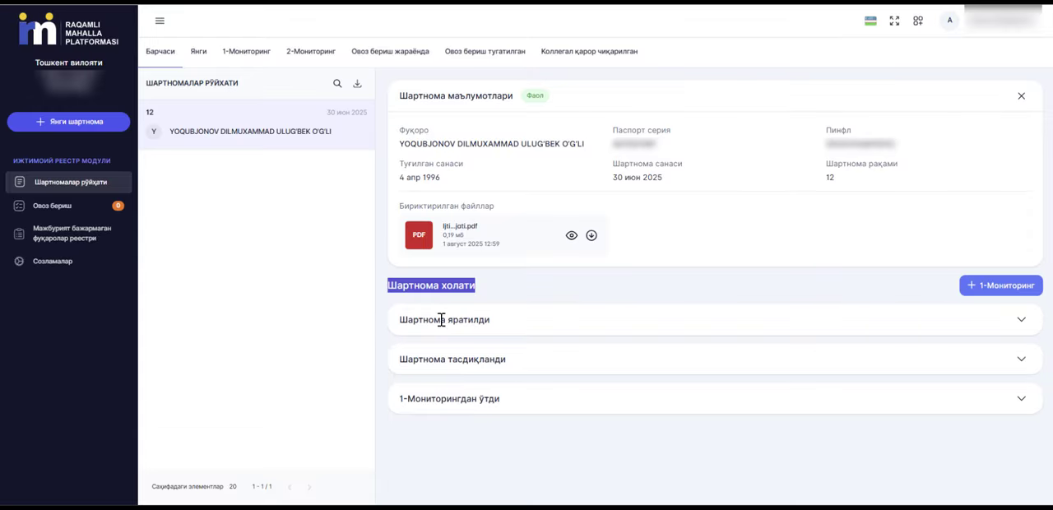
left_click_drag(400, 319, 491, 320)
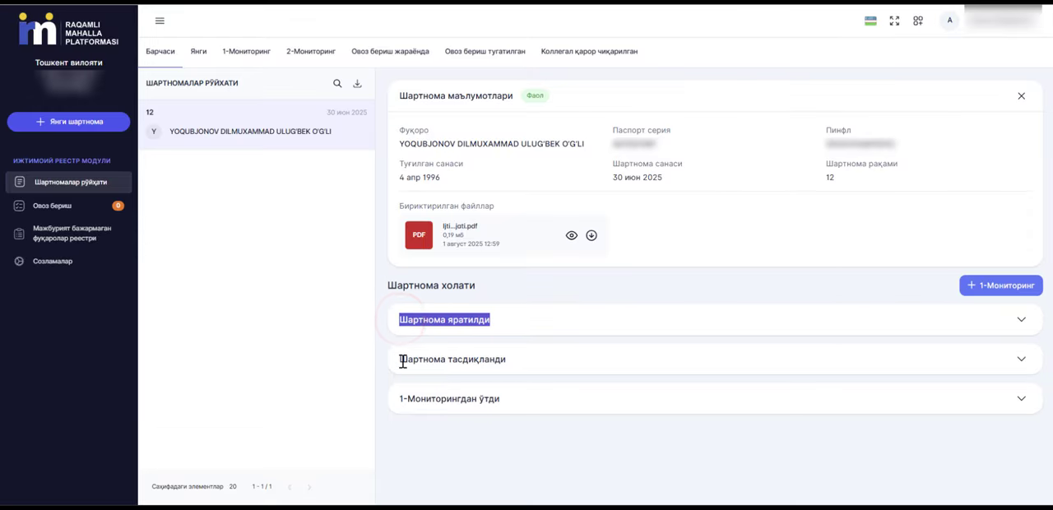
left_click_drag(400, 359, 506, 359)
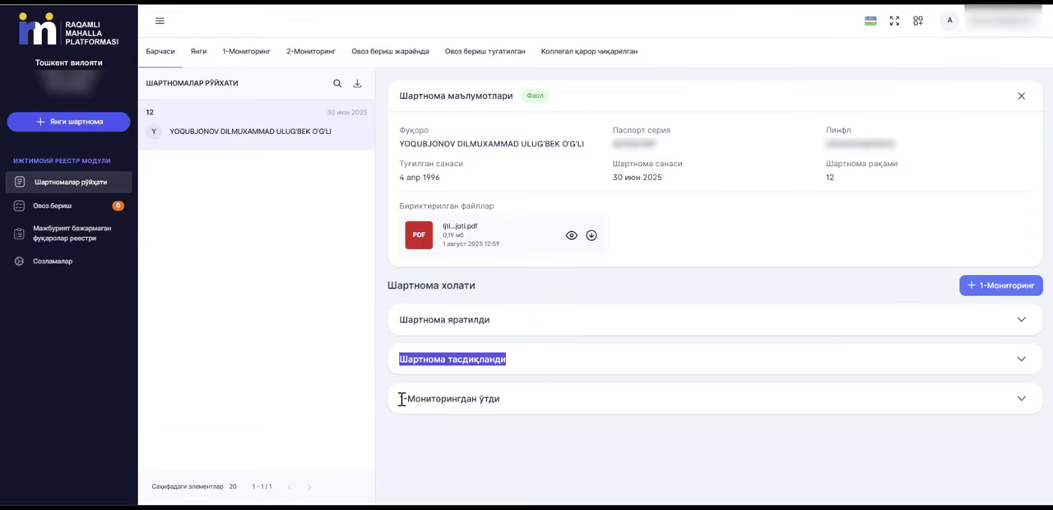
left_click_drag(399, 398, 507, 405)
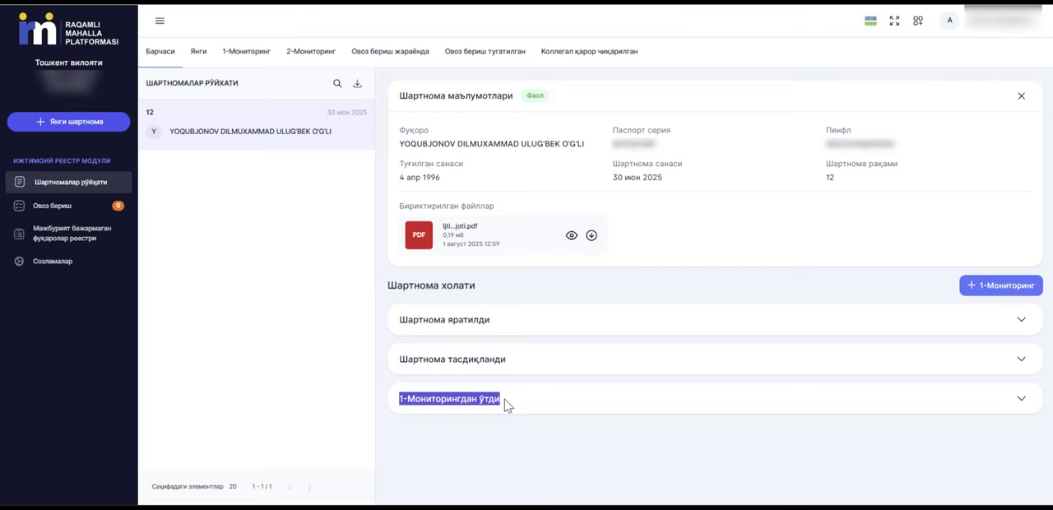
left_click(1021, 398)
scroll(977, 402, "down", 1)
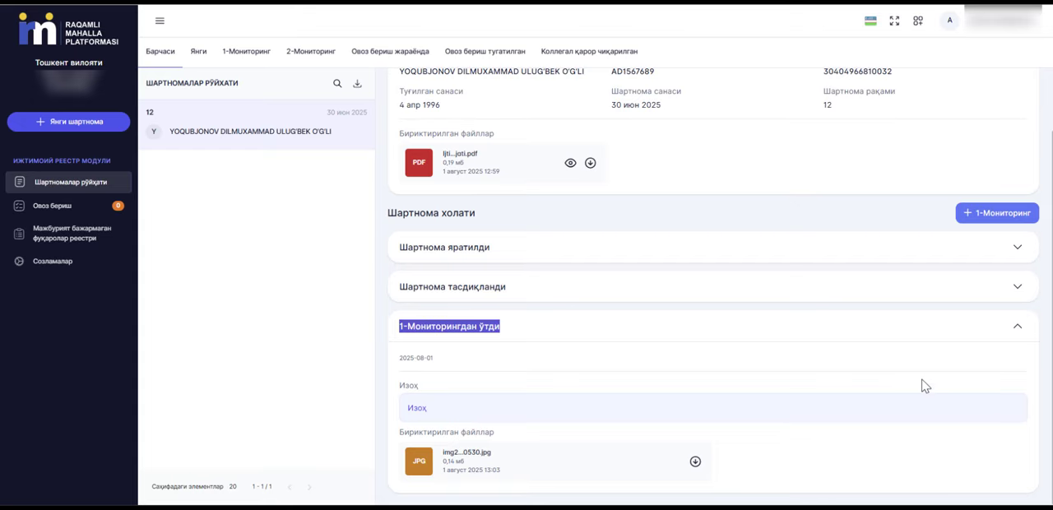
left_click(1014, 332)
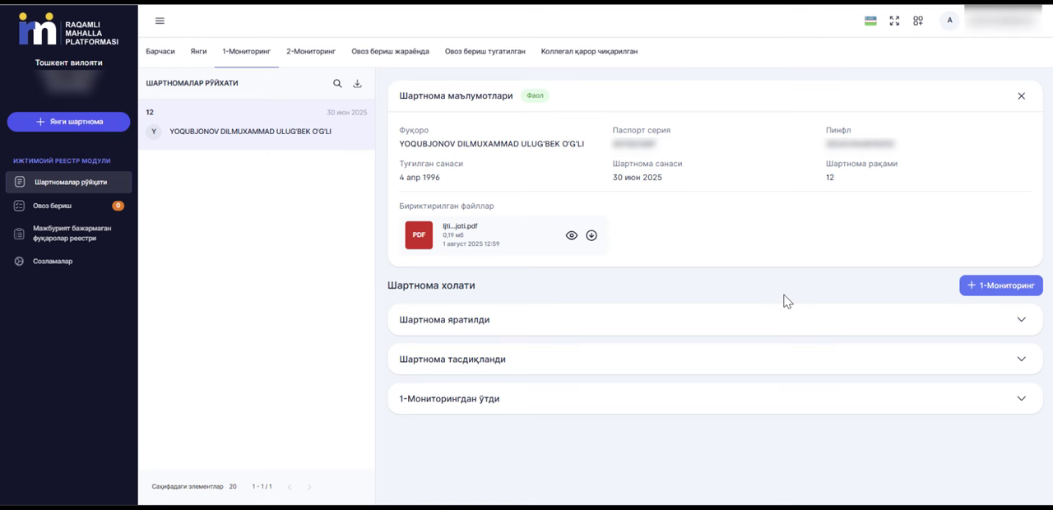
Fill in another 1-Мониторинг record with status Бажарилмади, monitoring date 15 Авг. 2025 and the comment "Изоҳ".
left_click(966, 285)
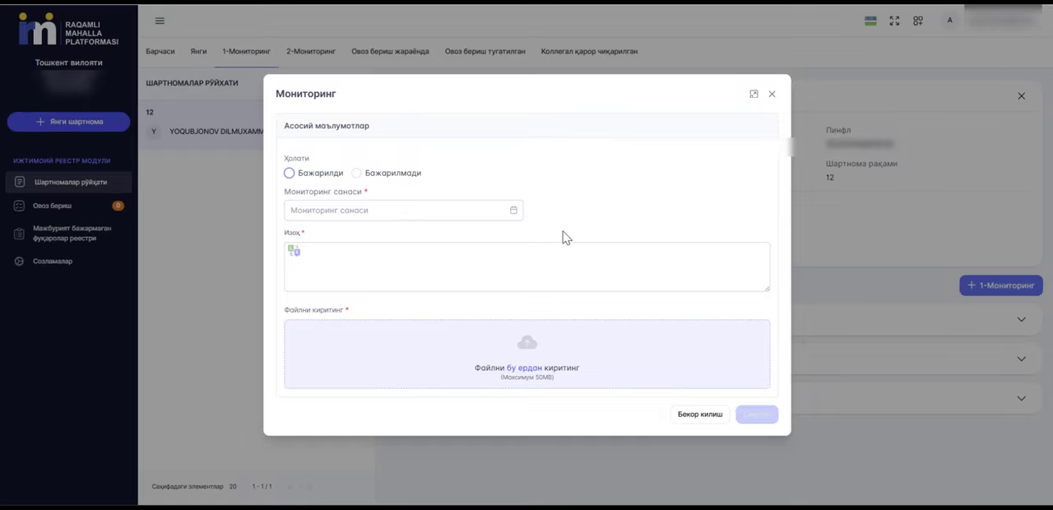
left_click(355, 177)
left_click(343, 210)
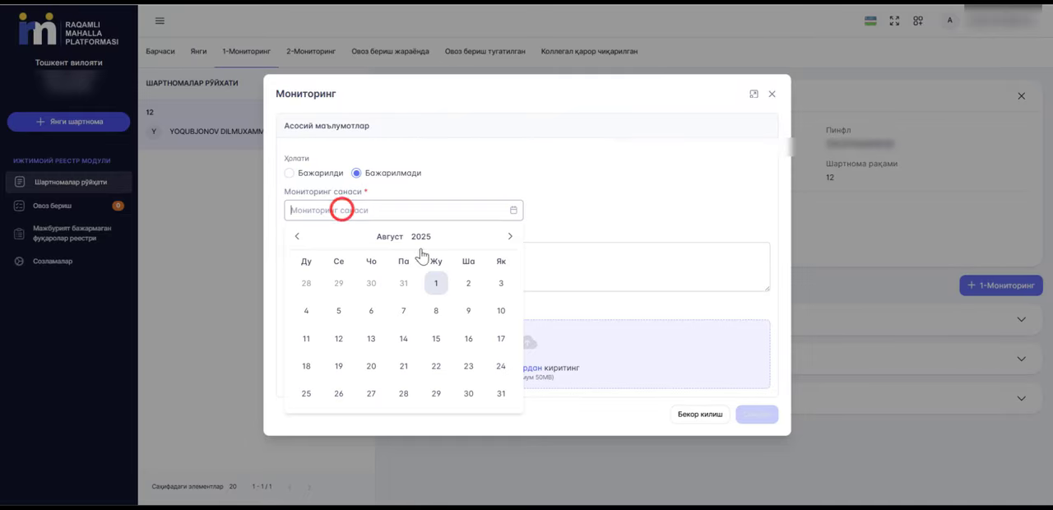
left_click(437, 338)
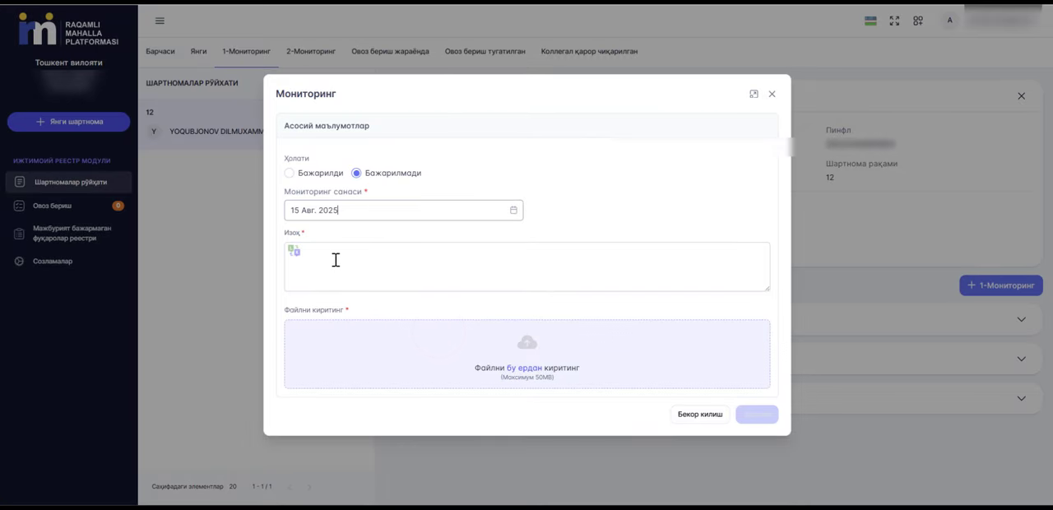
left_click(290, 236)
left_click(322, 259)
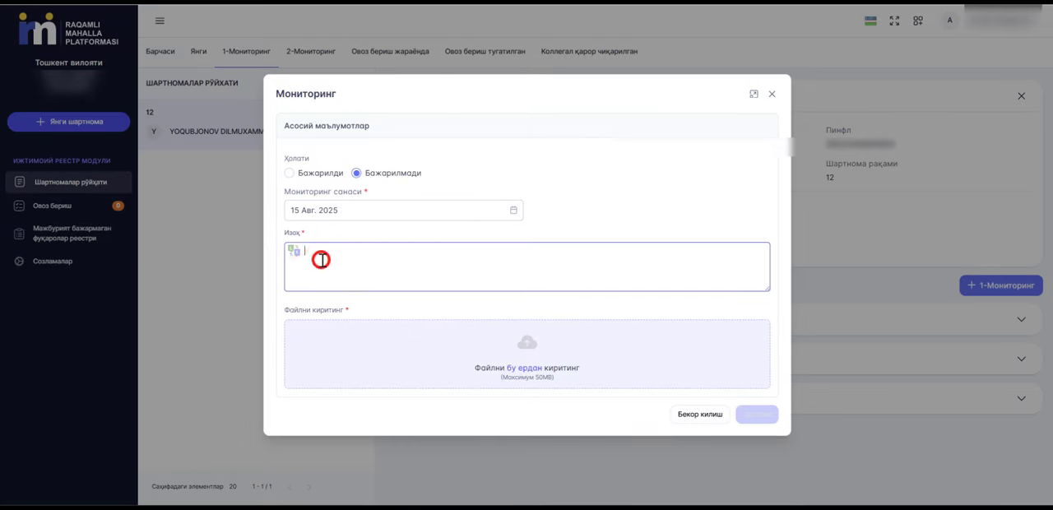
type("Изох")
Attach the image img20250726_09182913 to the Бажарилмади monitoring record and save it.
left_click(558, 350)
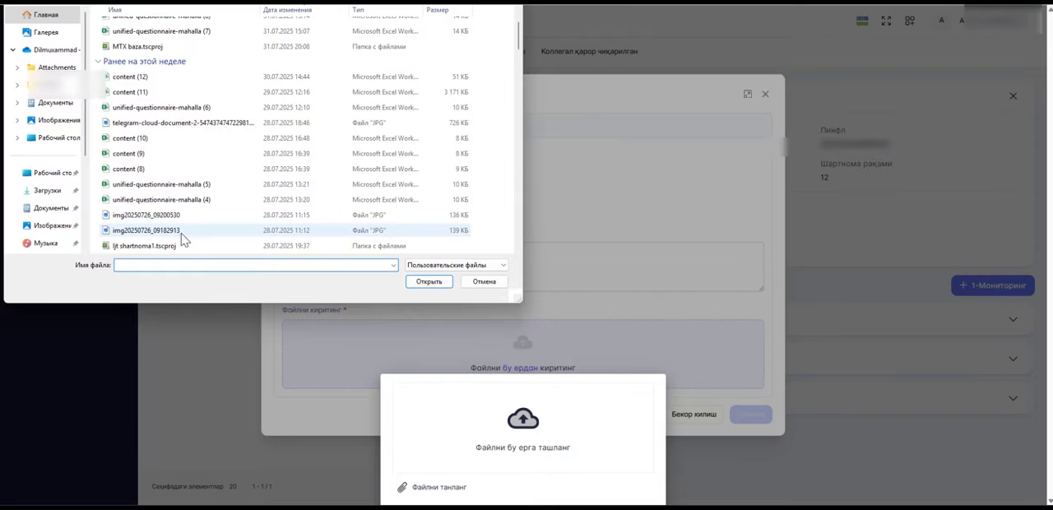
left_click(179, 230)
left_click(413, 281)
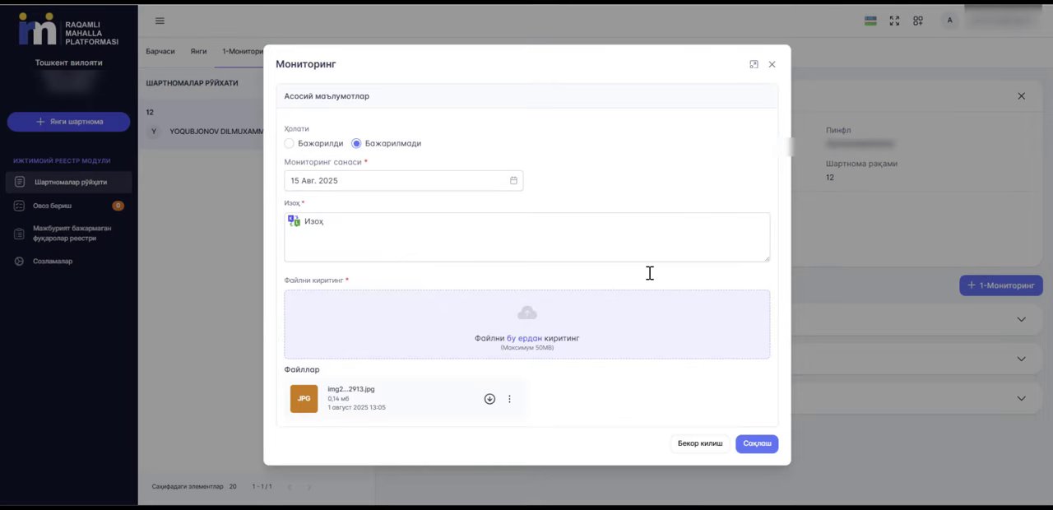
left_click(751, 445)
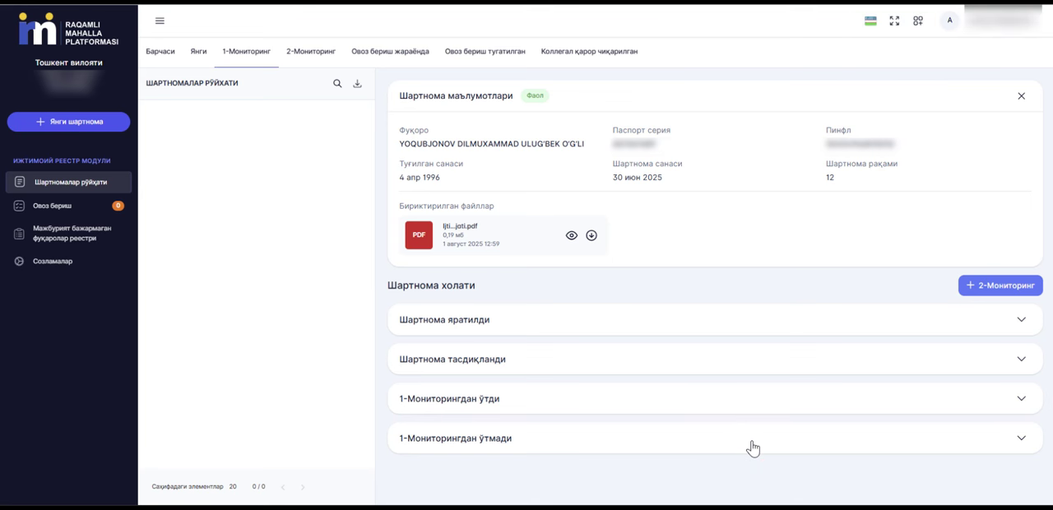
Fill in a 2-Мониторинг record with status Бажарилмади, monitoring date 30 Авг. 2025 and the comment "Изоҳ".
left_click(975, 290)
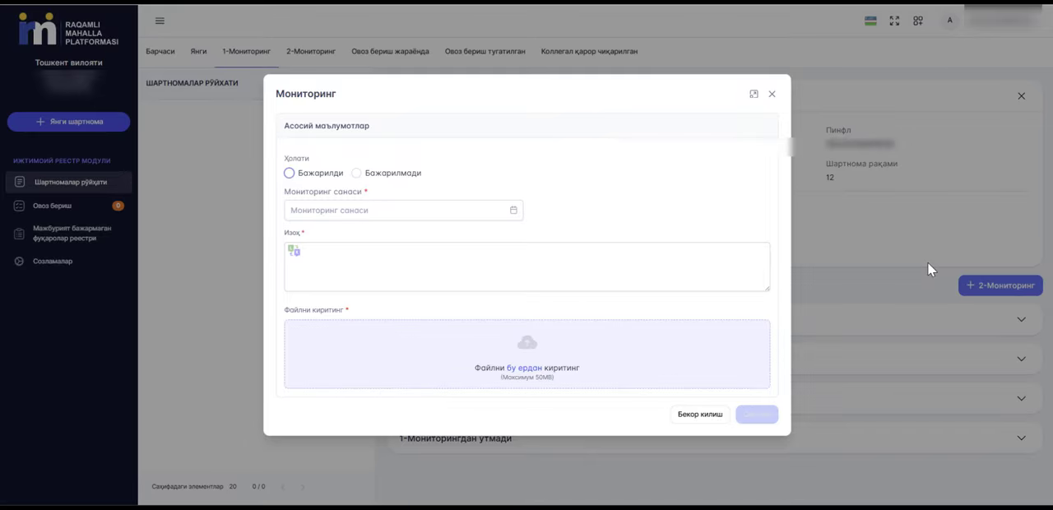
left_click(356, 173)
left_click(467, 396)
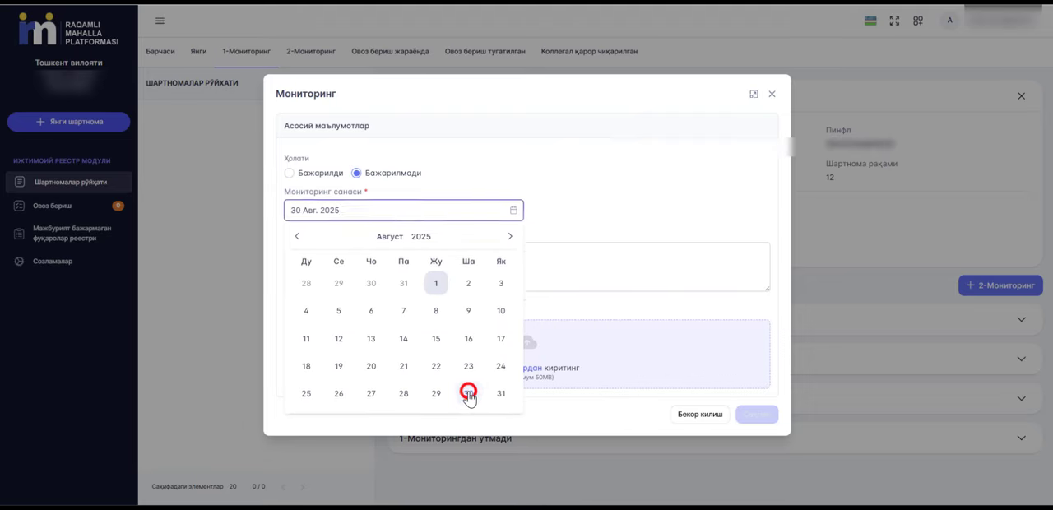
left_click(364, 275)
type("Изоҳ")
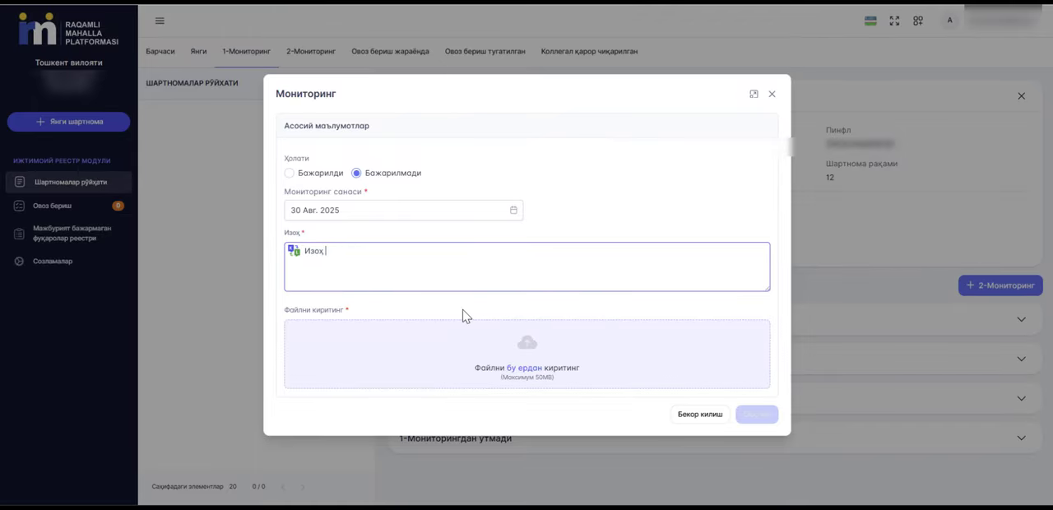
Attach the image img20250726_09182913 to the 2-Мониторинг record and save it.
left_click(502, 337)
left_click(536, 416)
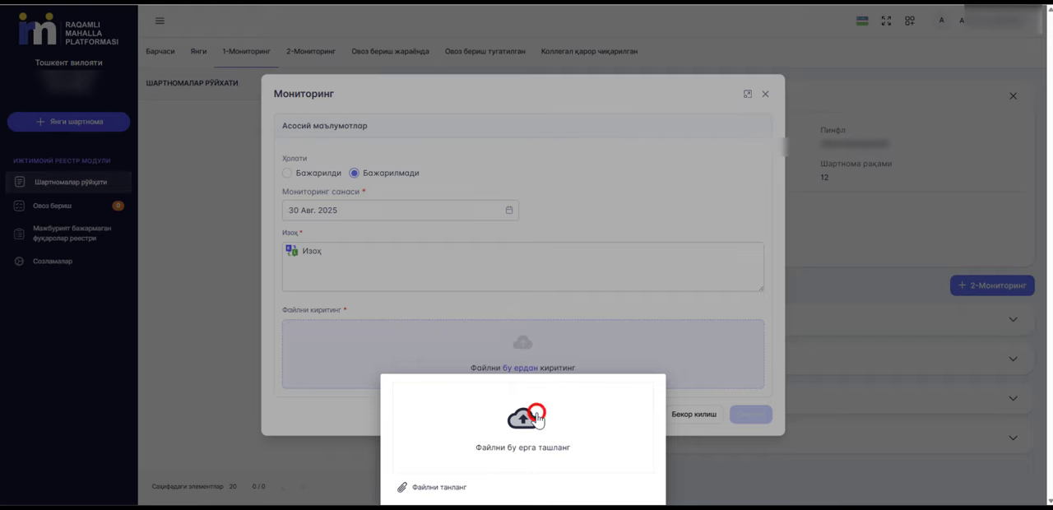
scroll(205, 165, "down", 3)
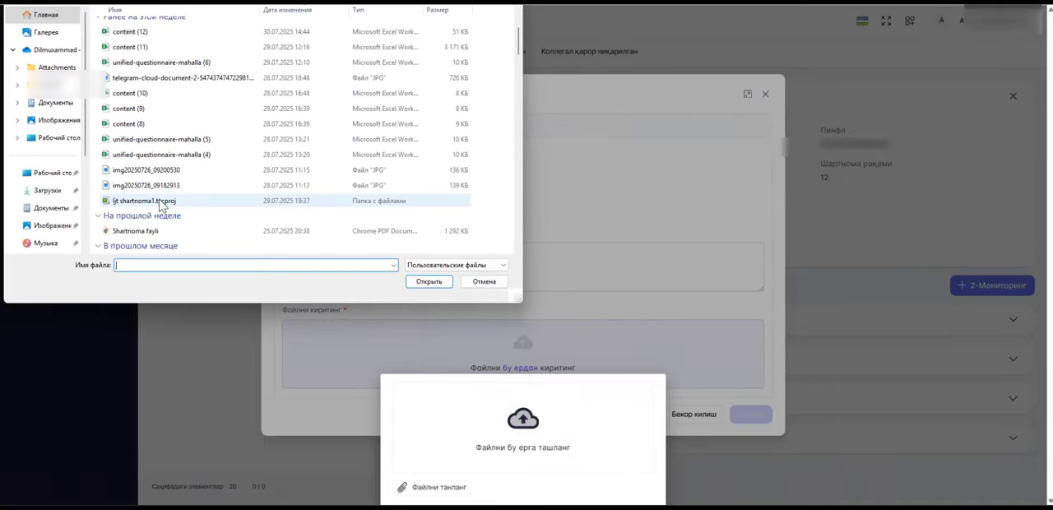
double_click(148, 185)
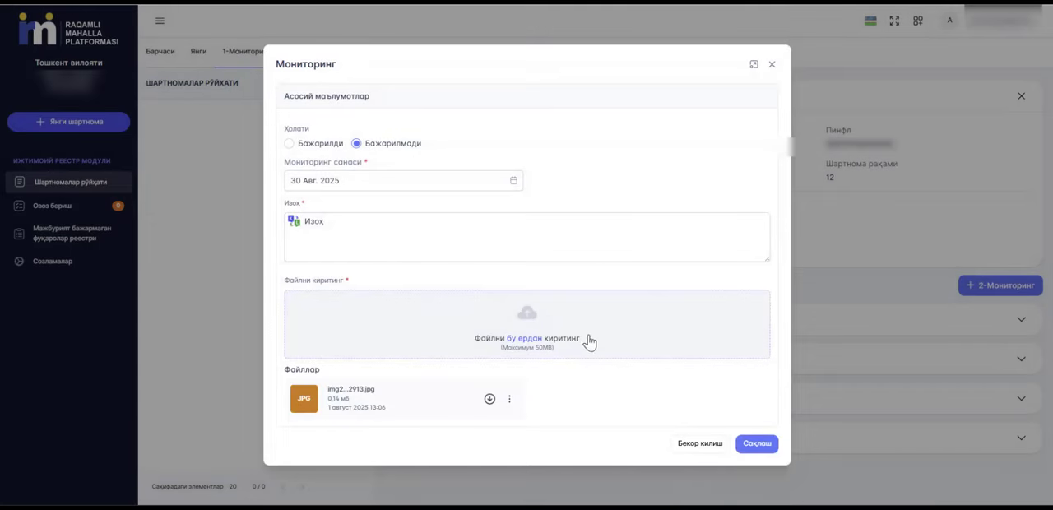
left_click(755, 445)
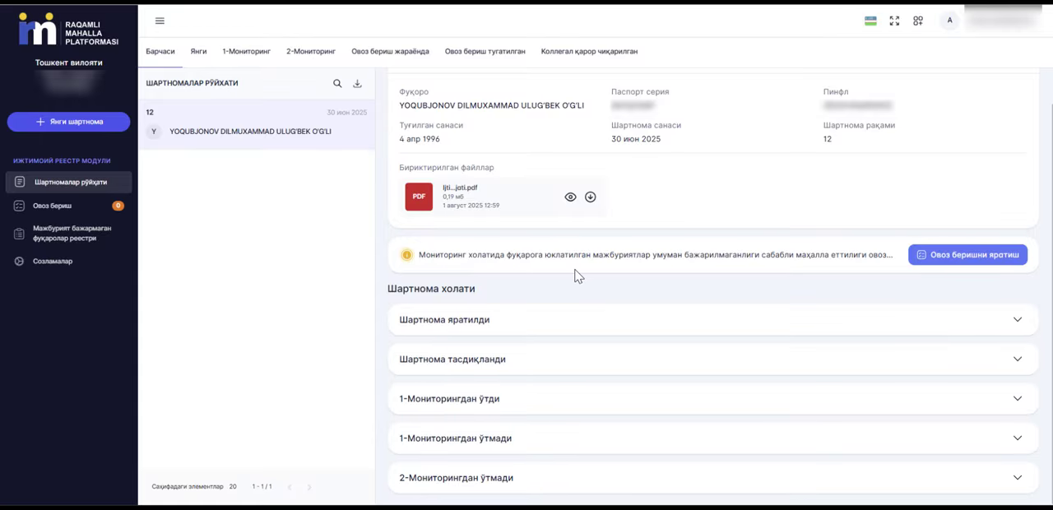
Create a vote on the contract, enabling Имтиёзли кредит ажратиш at 15 % and the "Бизнесга биринчи қадам" microloan measure, and save it.
left_click(953, 259)
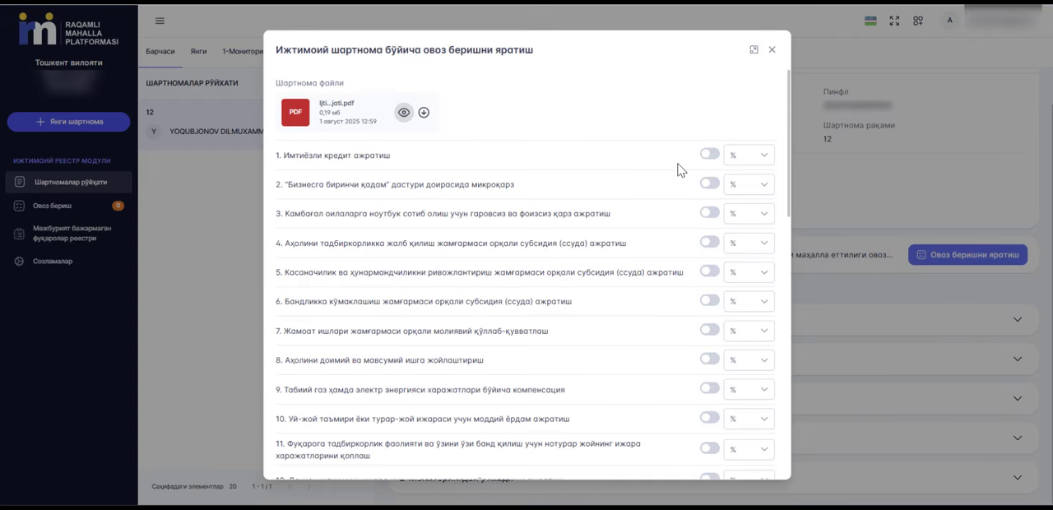
left_click(709, 154)
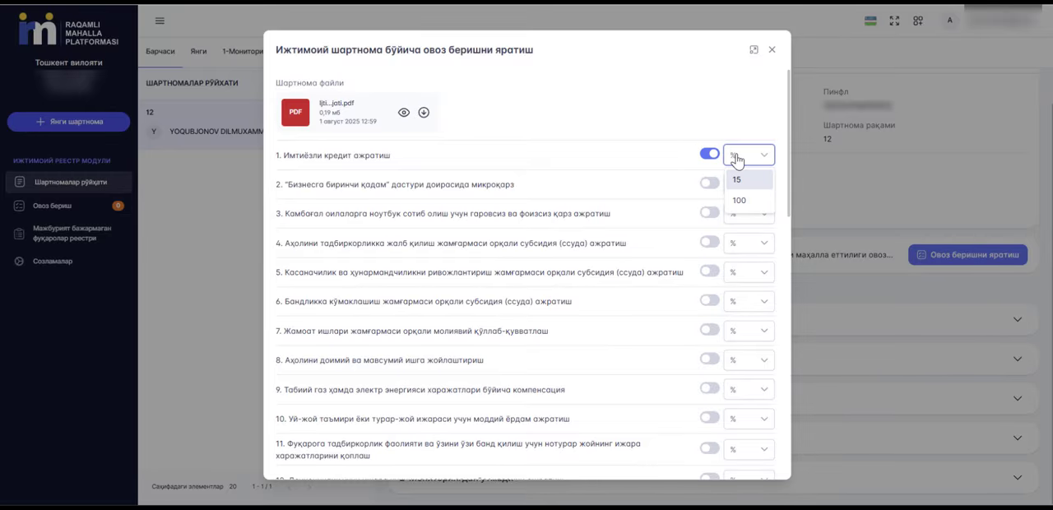
left_click(749, 179)
left_click(709, 183)
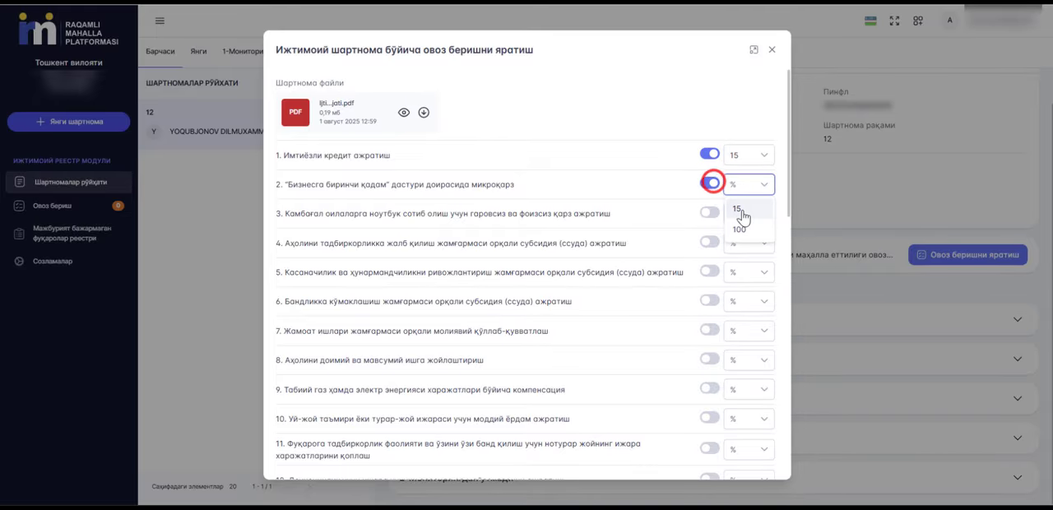
scroll(744, 329, "down", 10)
left_click(753, 458)
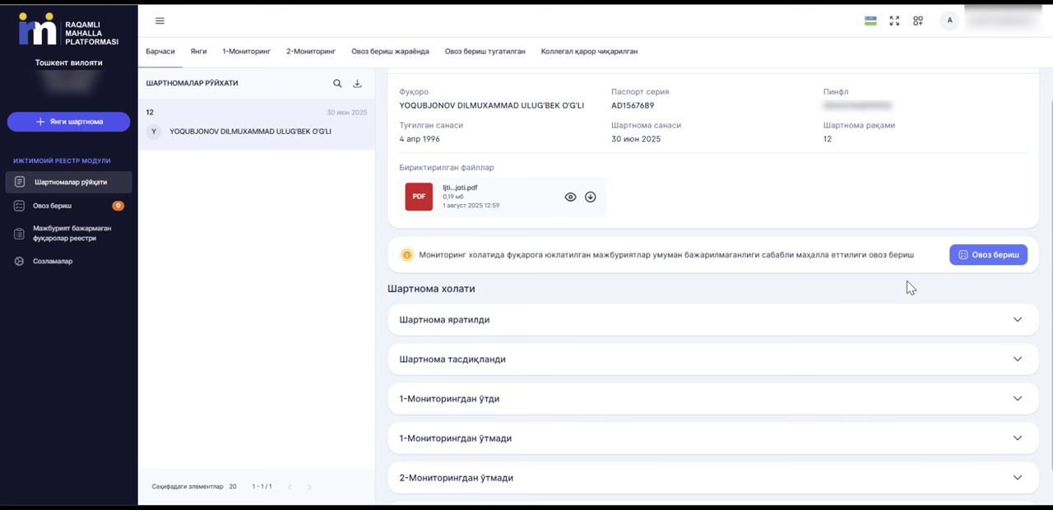
Open the contract awaiting a vote under Овоз бериш and choose Ҳа for the first Маҳалла раиси member.
left_click(79, 207)
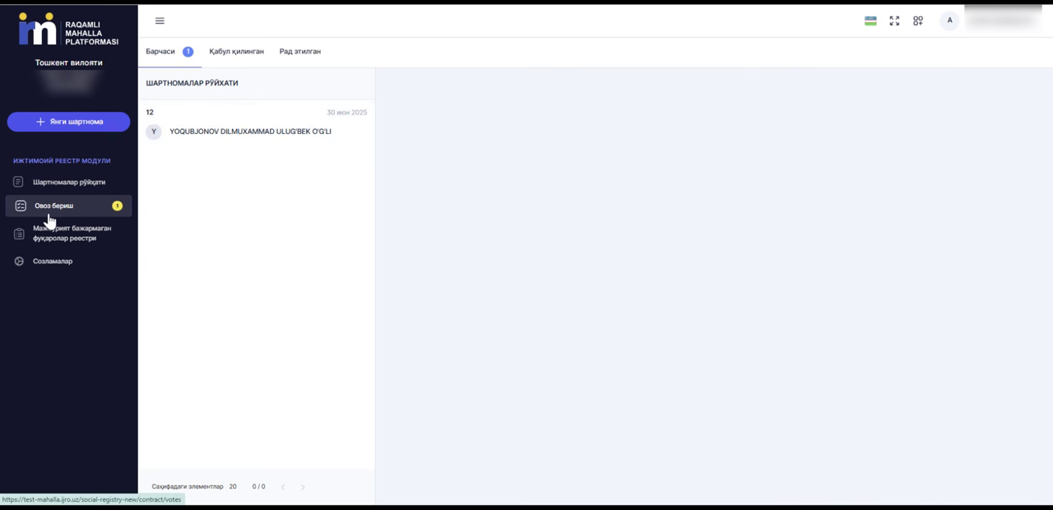
left_click(214, 140)
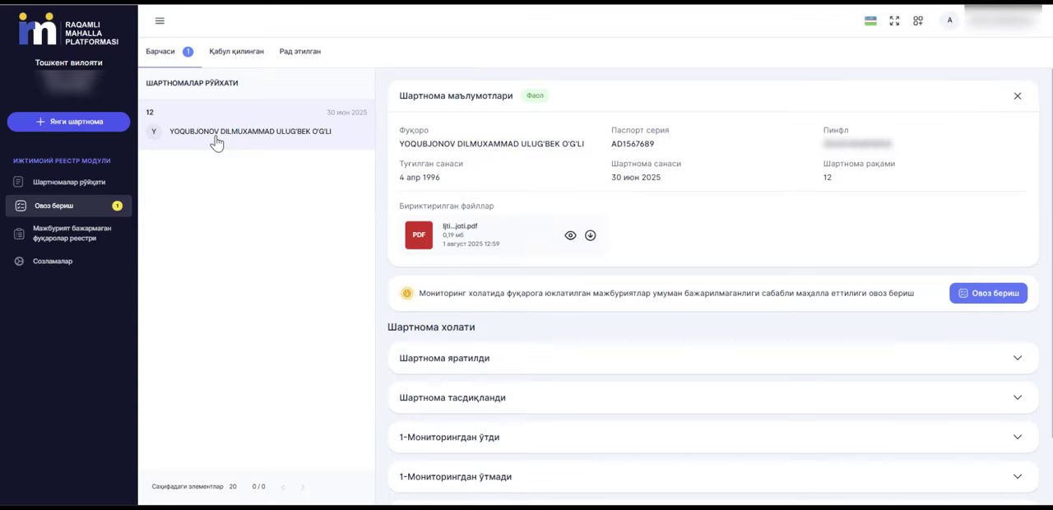
left_click(980, 294)
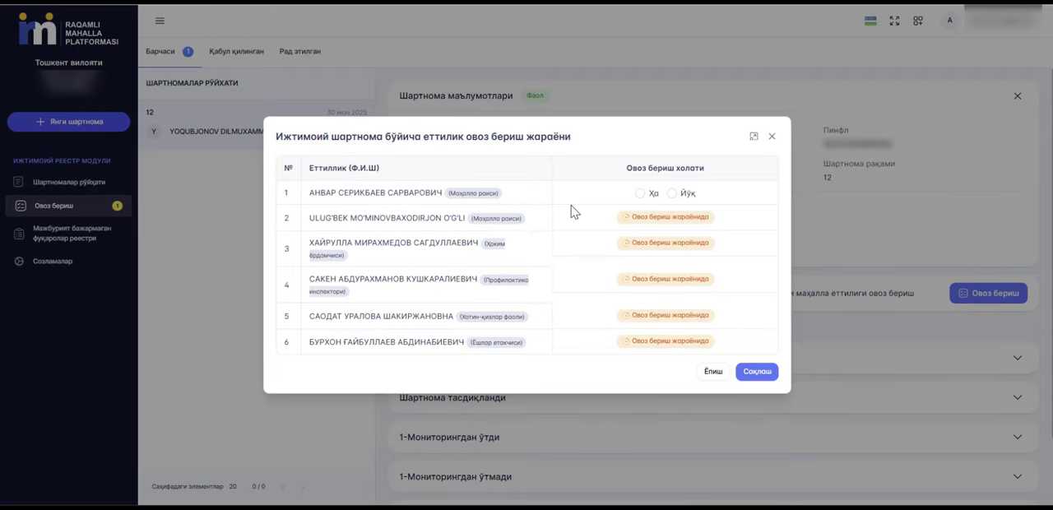
left_click(640, 194)
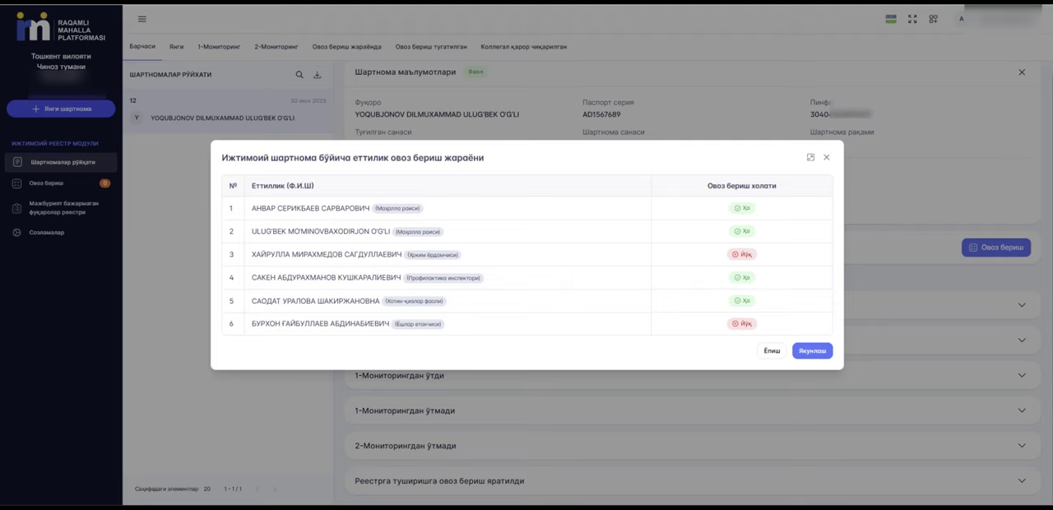
Finalize the seven-member council's vote and open the collegial decision document for signing to review its text.
left_click(814, 352)
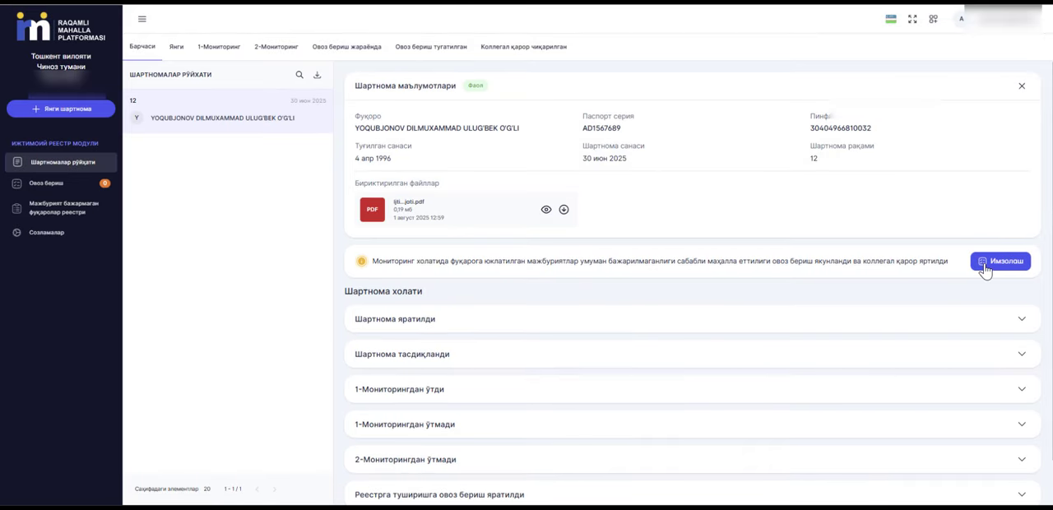
left_click(984, 267)
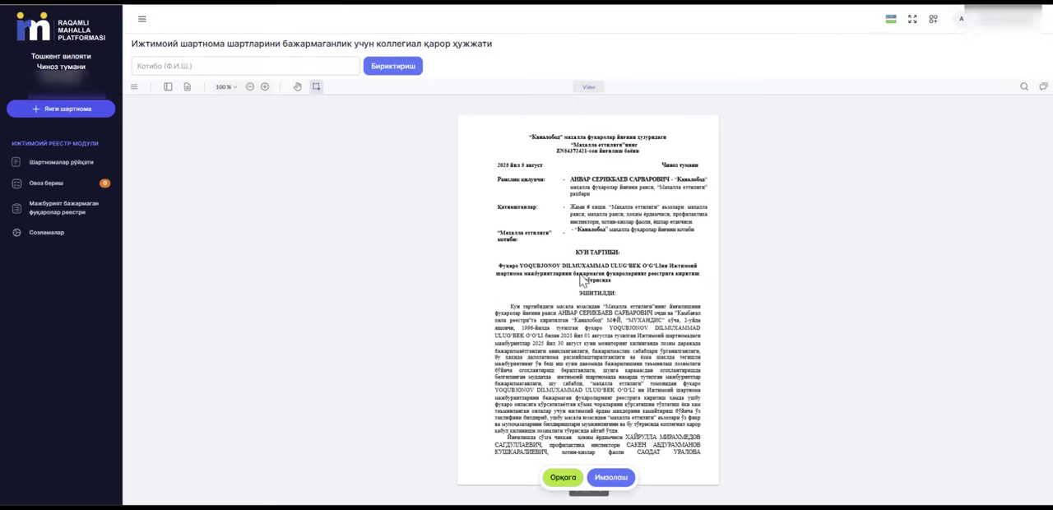
scroll(580, 281, "down", 10)
scroll(579, 280, "up", 10)
Add "Kotiba" as the secretary in the collegial decision document and submit the document for signing.
left_click(187, 66)
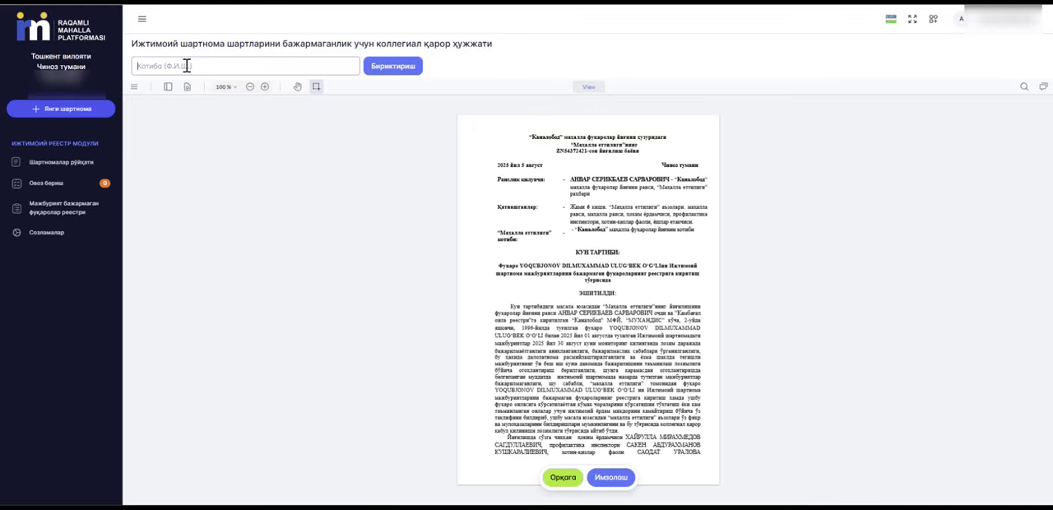
type("Kotiba")
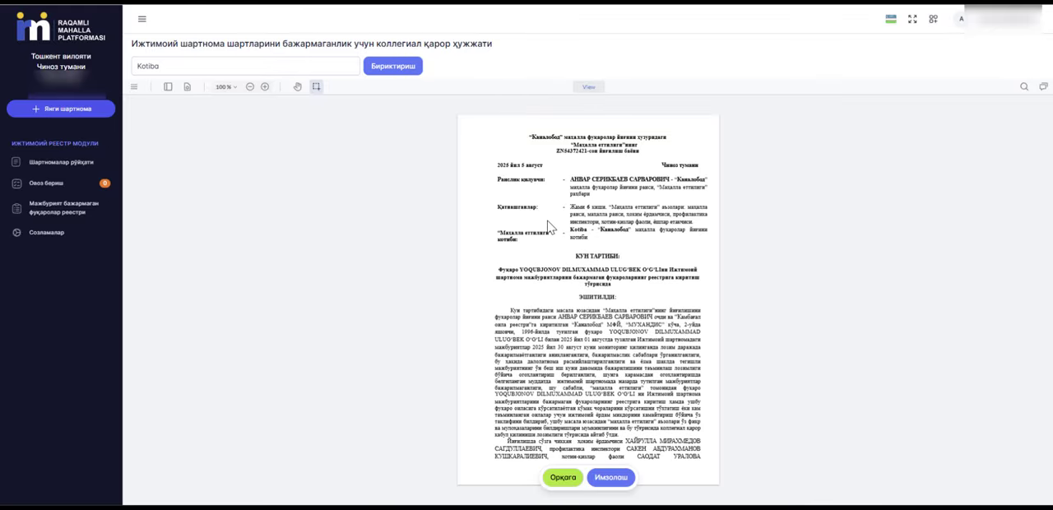
left_click(610, 485)
left_click(599, 280)
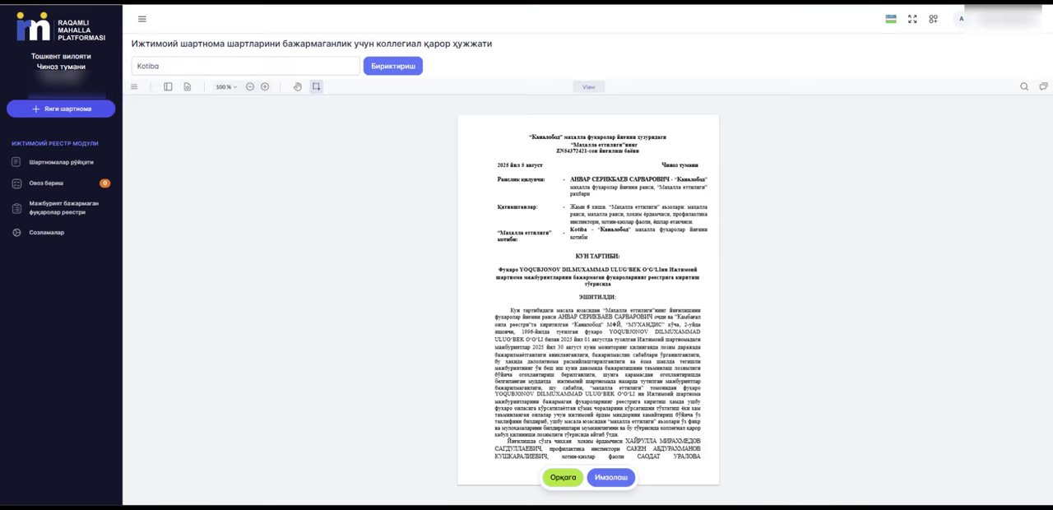